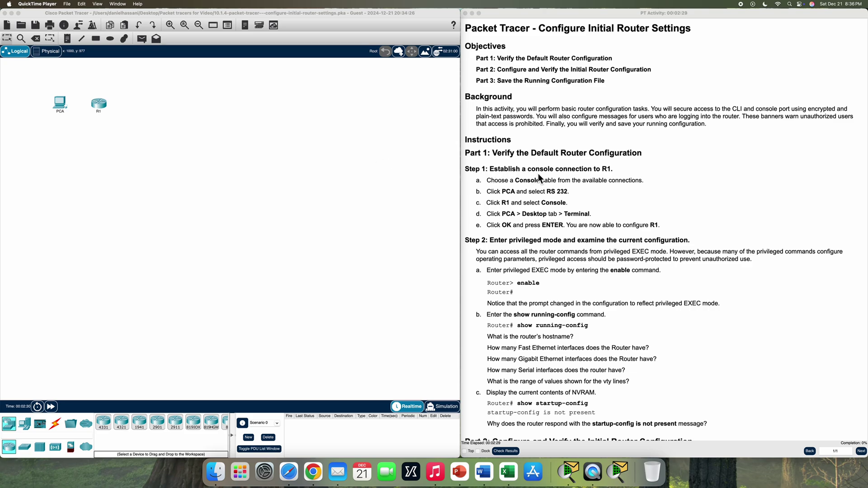
Connect a console cable from PCA's RS 232 port to R1's Console port
click(349, 233)
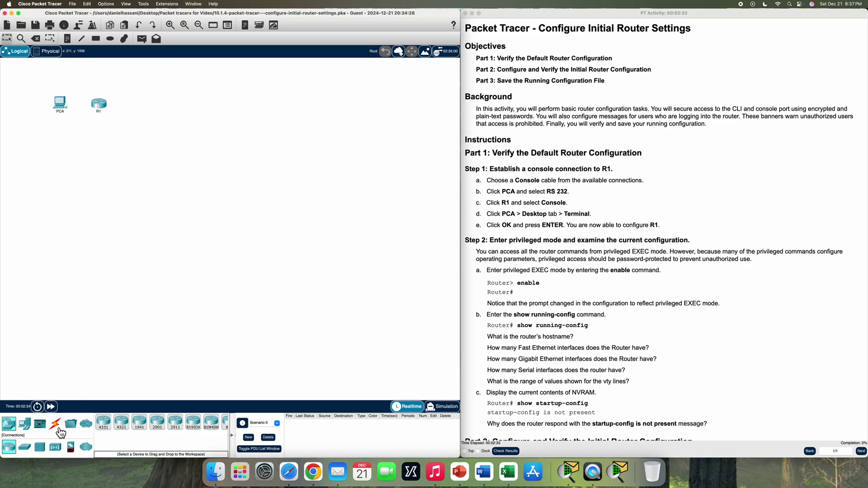
click(60, 432)
click(123, 427)
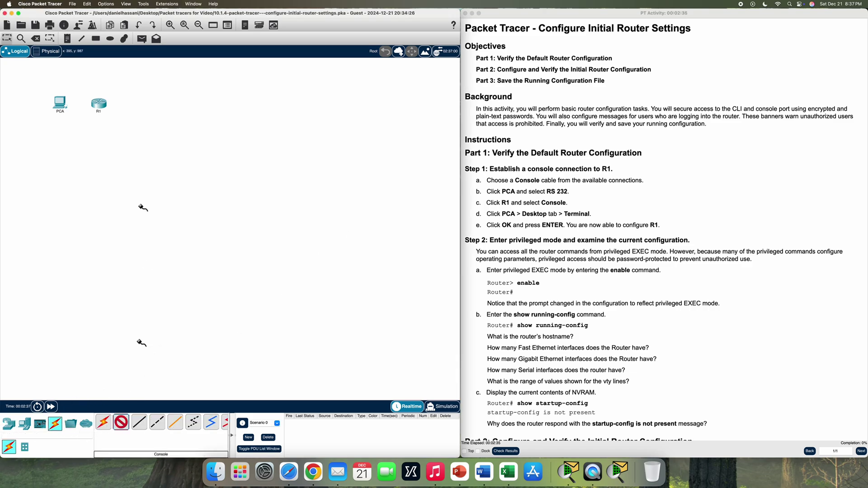
click(59, 108)
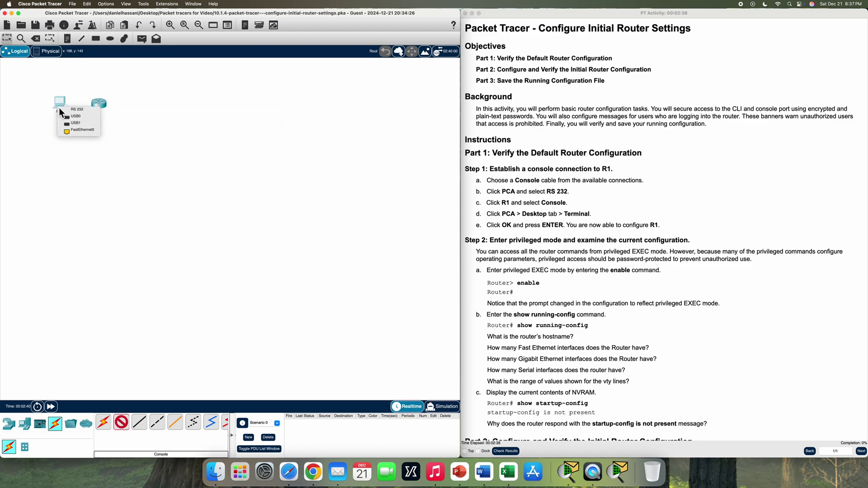
click(90, 112)
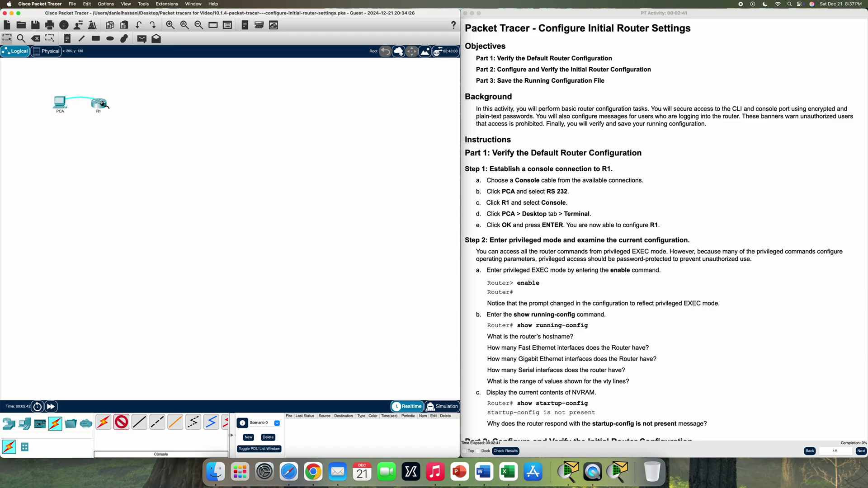
click(100, 104)
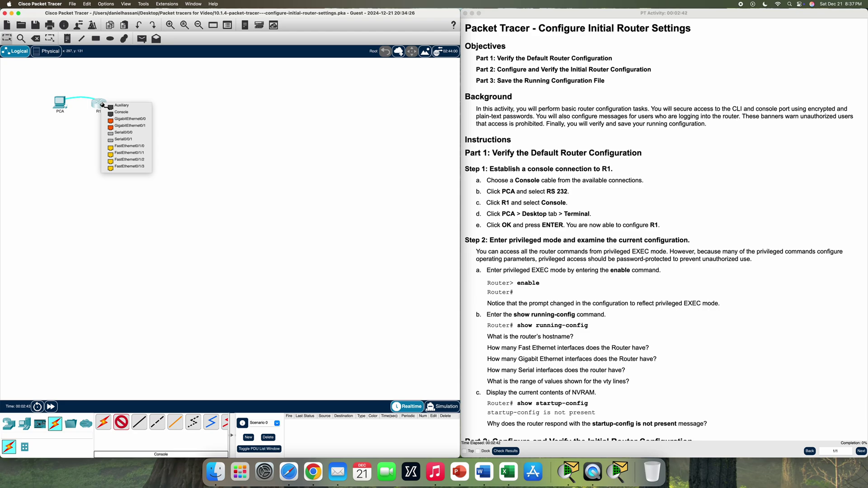
click(140, 113)
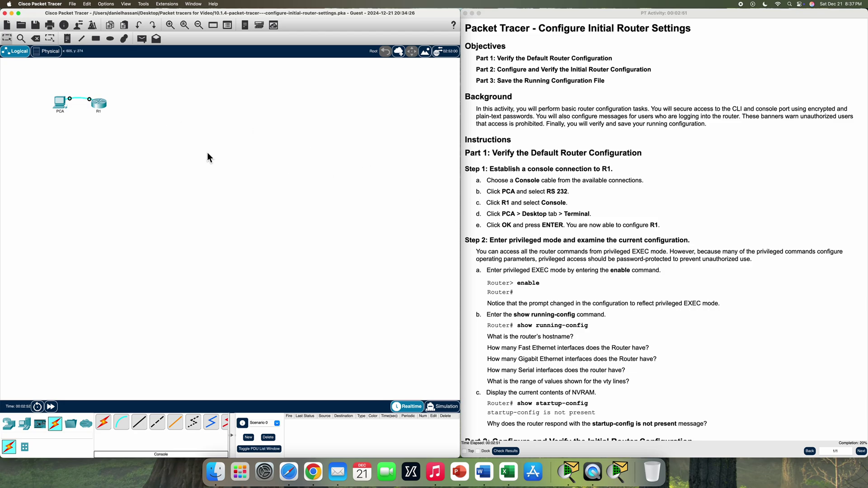
Open PCA's Terminal with default settings and bring up the router's Router> prompt
click(60, 103)
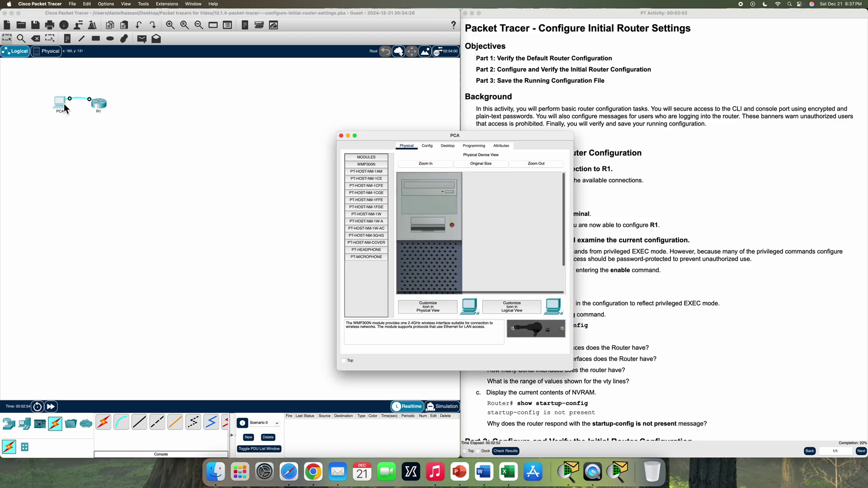
drag(427, 140, 375, 29)
drag(437, 20, 461, 22)
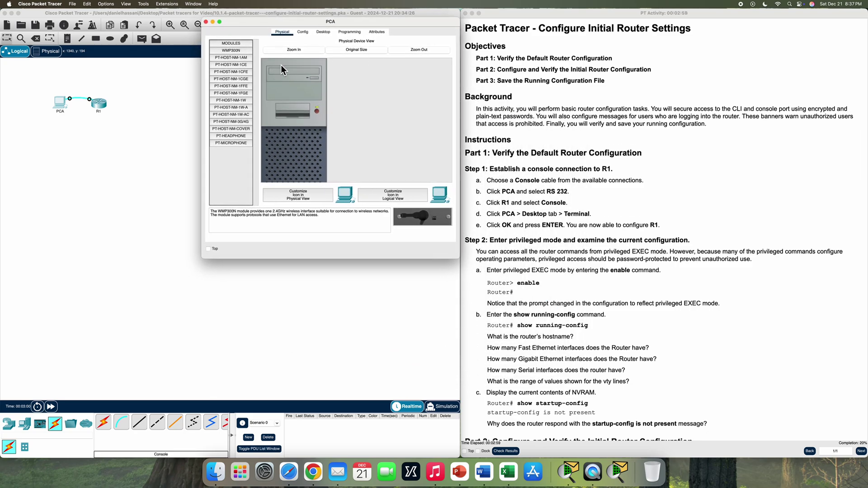
click(326, 32)
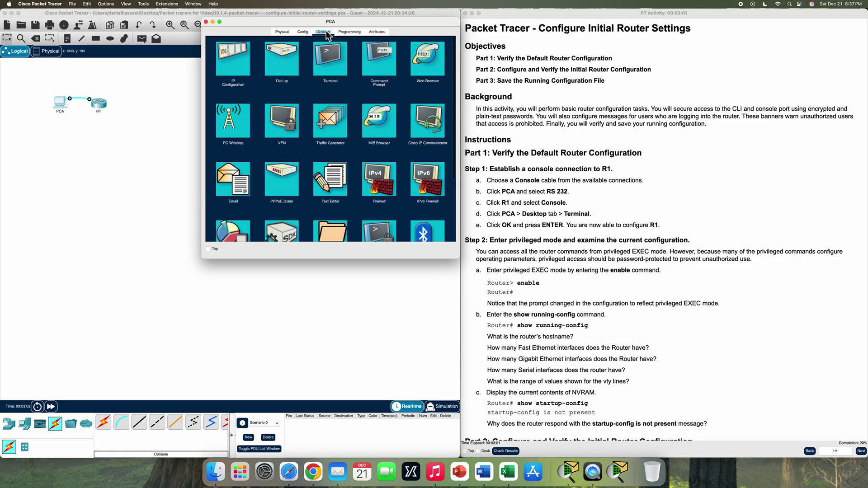
click(342, 69)
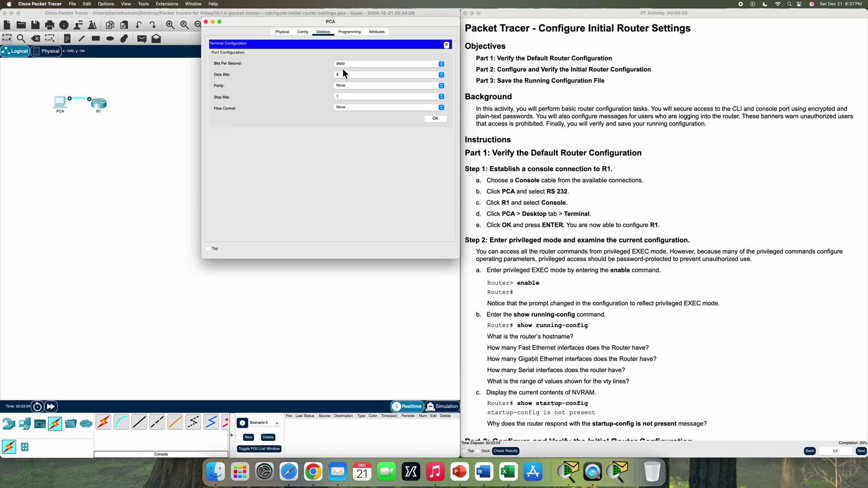
click(436, 119)
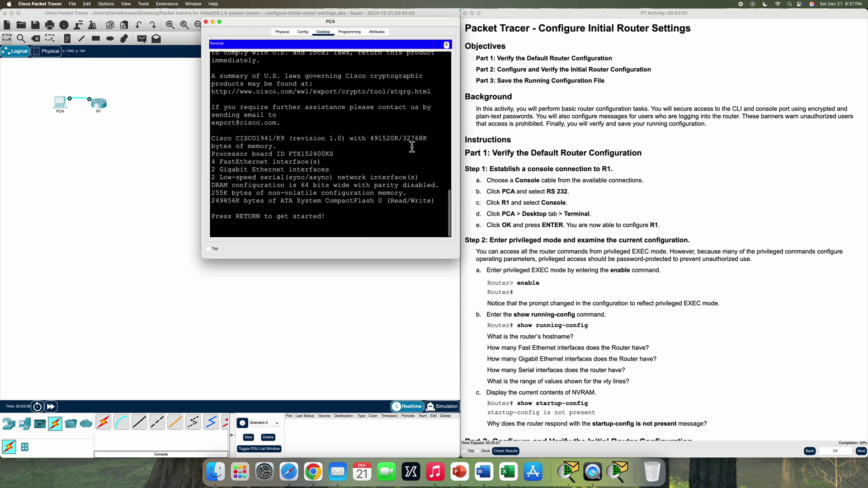
key(Return)
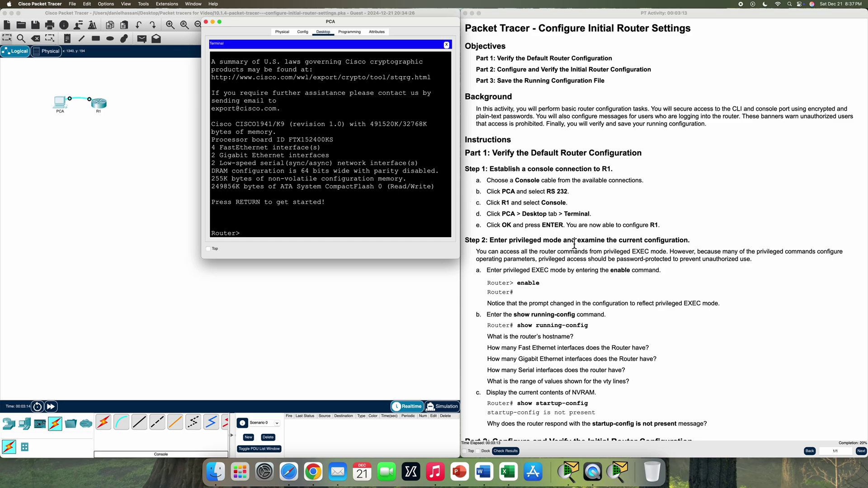
Enter privileged EXEC mode with enable and type show run
scroll(520, 260, down, 2)
scroll(520, 261, down, 5)
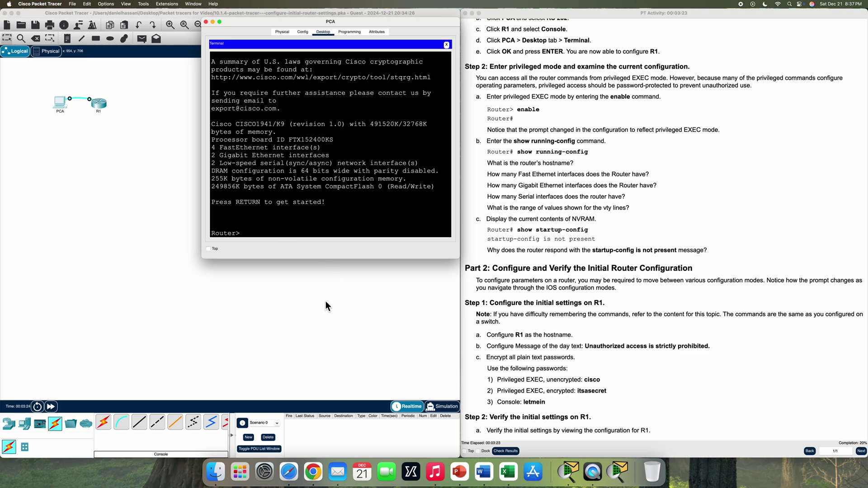
text(ble)
key(Return)
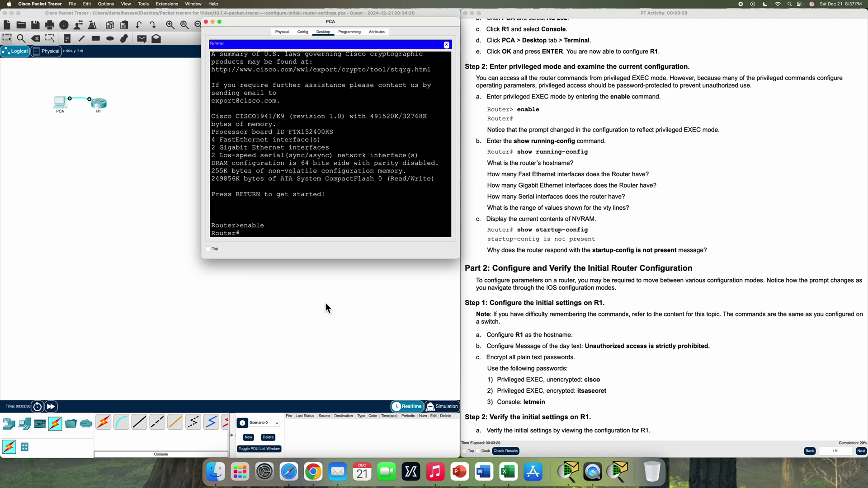
text(show run)
Page through the router's full default running configuration, then scroll back over the output
key(Return)
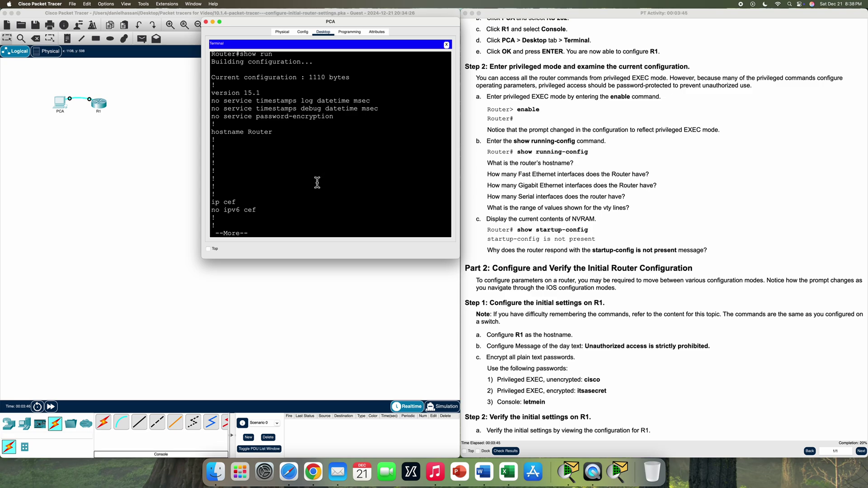
key(space)
key(space)
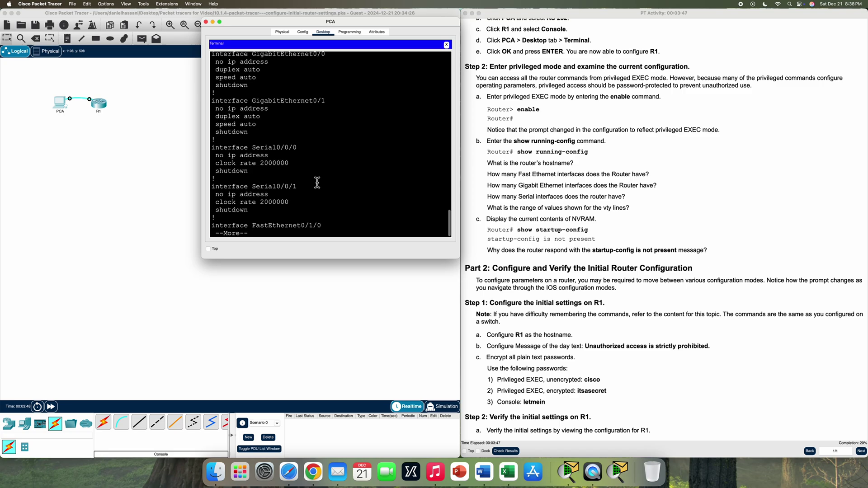
key(space)
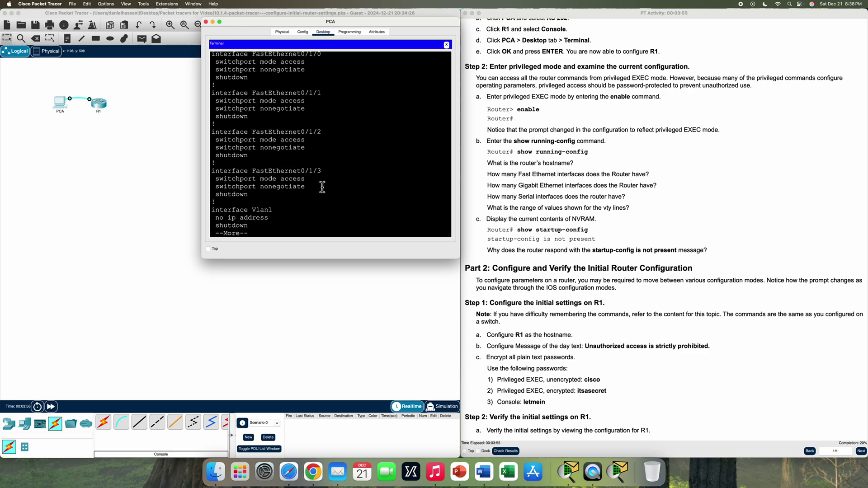
key(space)
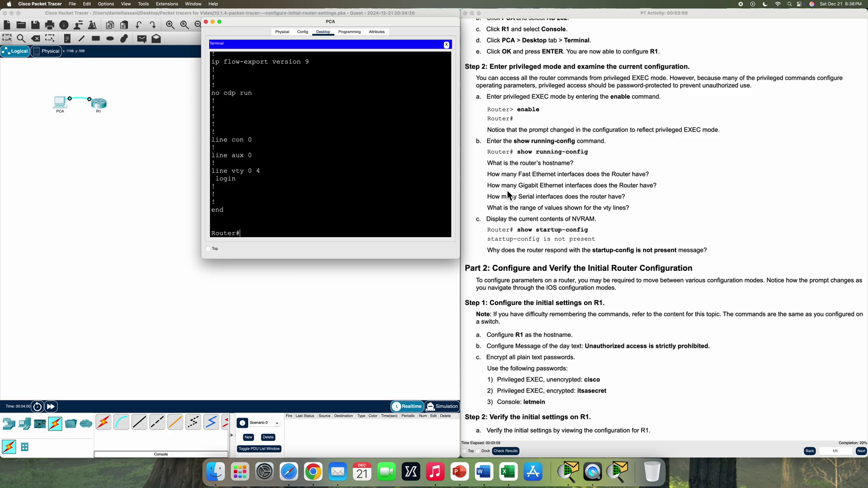
scroll(328, 170, up, 10)
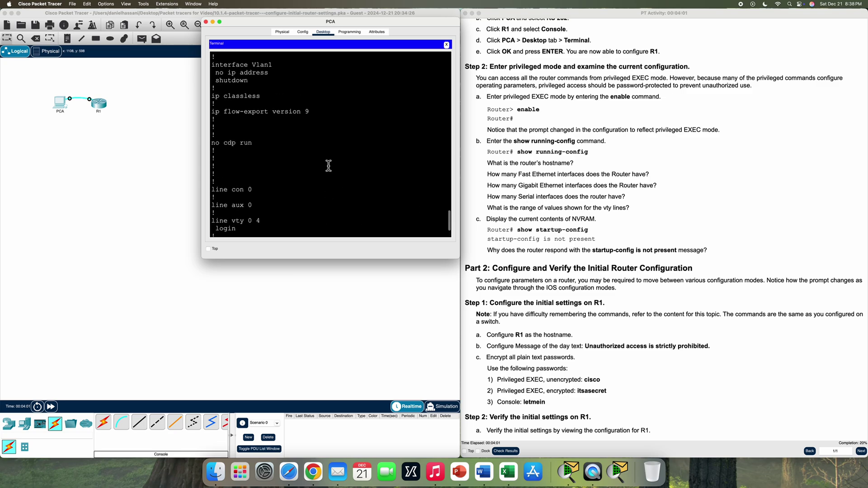
scroll(328, 166, up, 5)
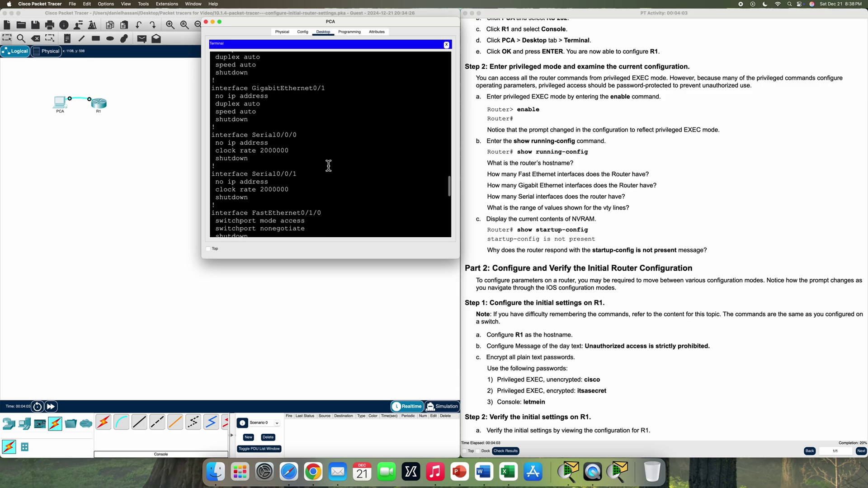
scroll(328, 166, up, 2)
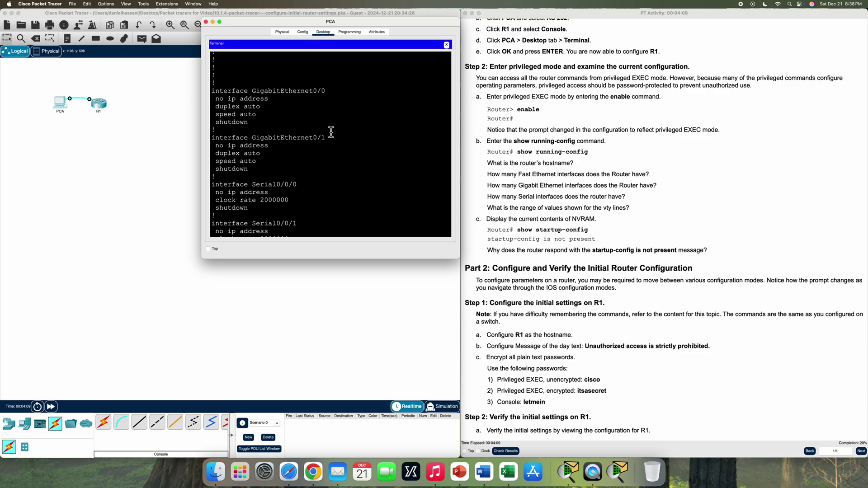
scroll(326, 143, down, 5)
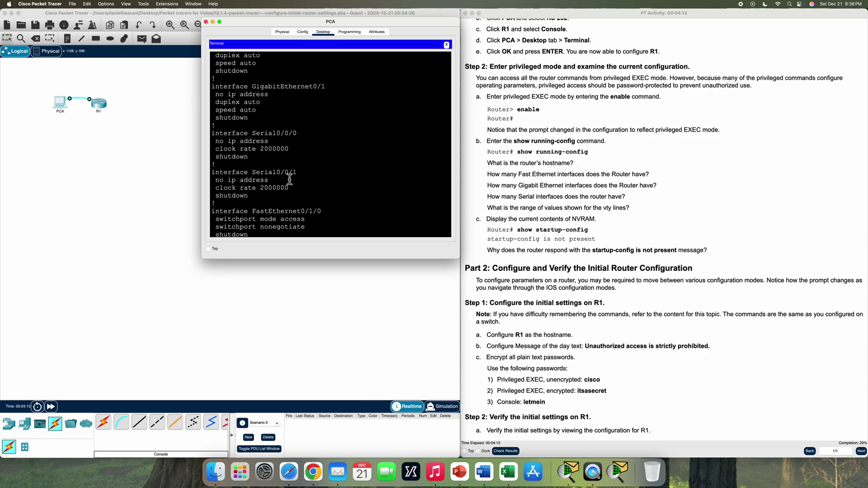
scroll(310, 172, down, 20)
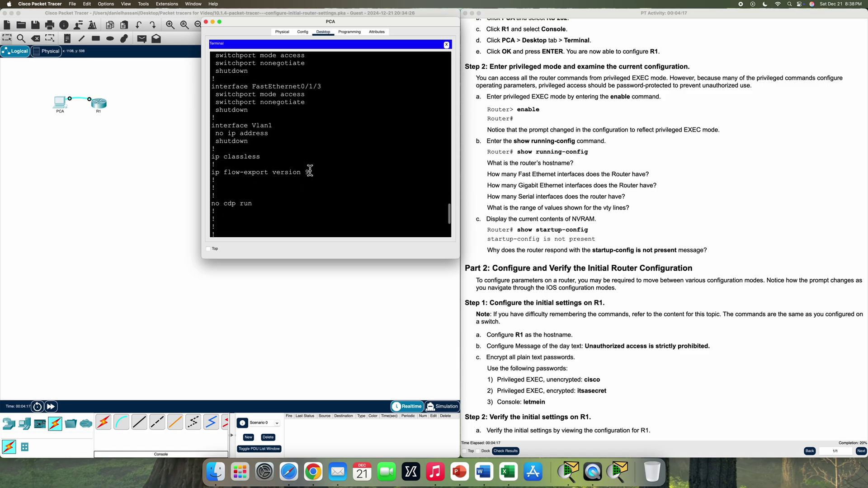
scroll(310, 170, down, 5)
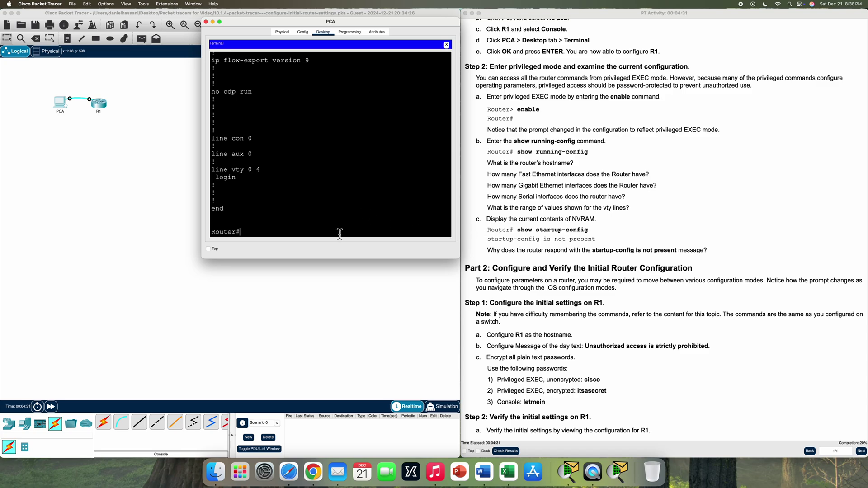
Run show start and highlight the 'startup-config is not present' response
text(show start)
key(Return)
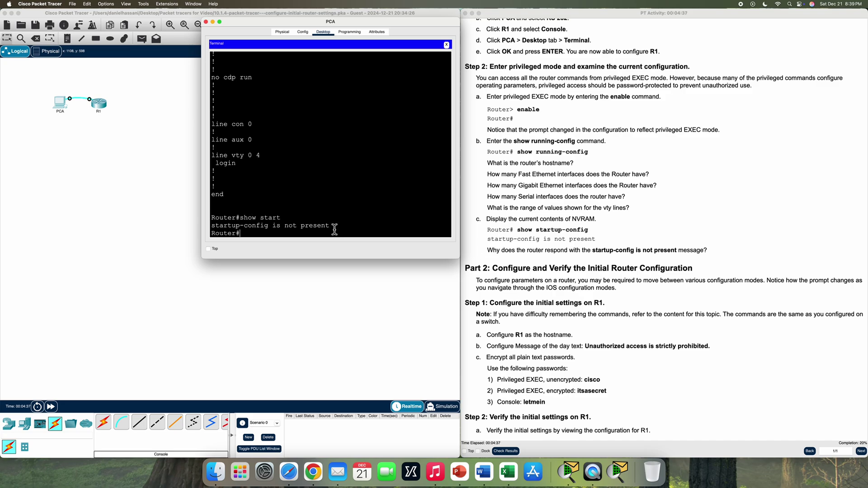
drag(332, 226, 212, 228)
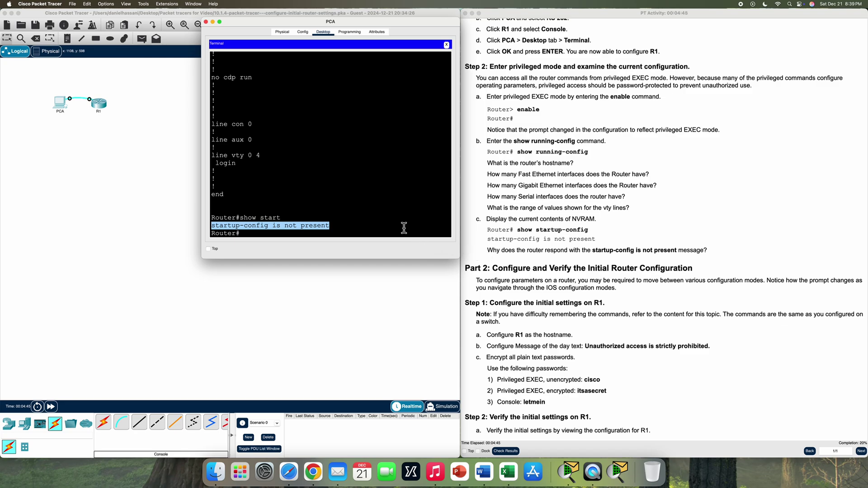
Scroll the lab instructions down to Part 2's initial settings
scroll(550, 274, down, 1)
click(549, 274)
scroll(549, 273, down, 10)
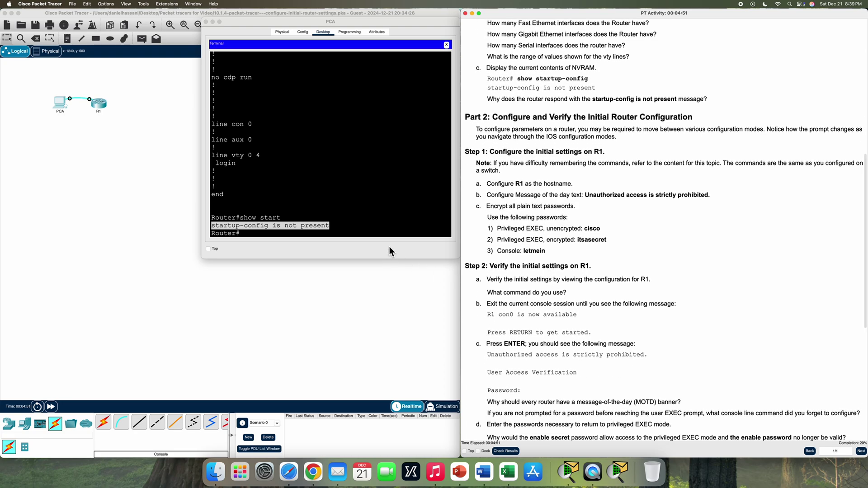
Enter global configuration, set hostname R1, and start the banner motd $ command
drag(476, 186, 558, 187)
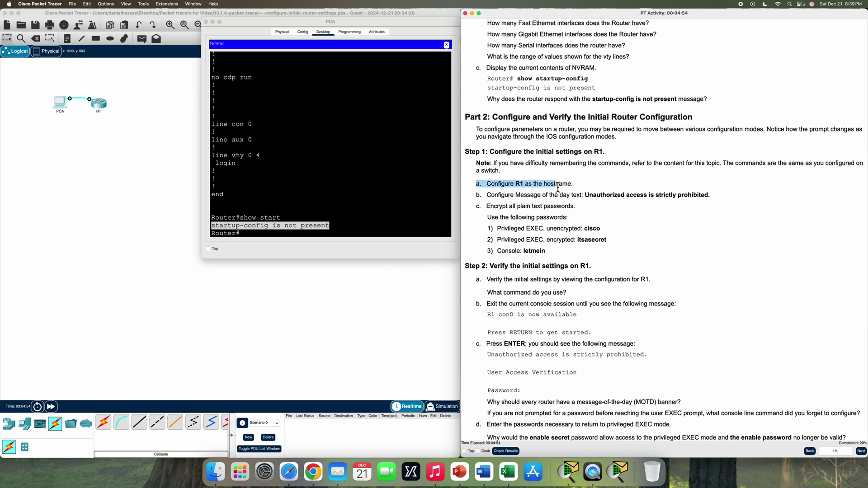
click(252, 235)
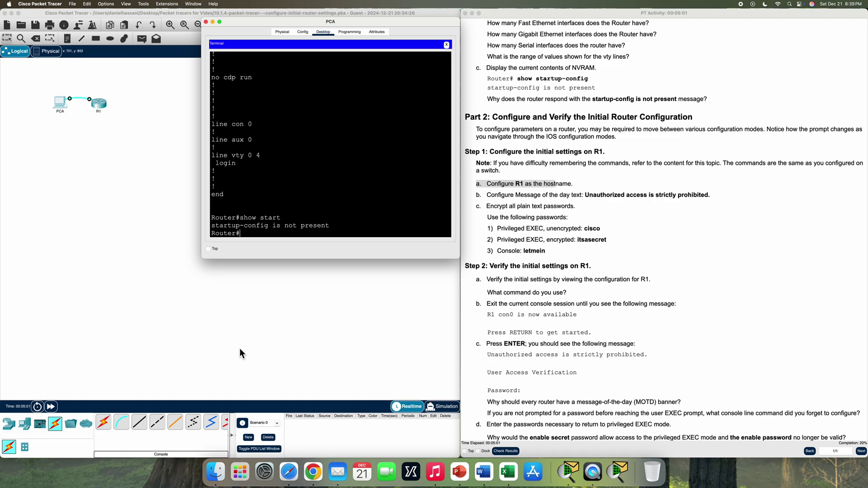
text(config t)
key(Return)
text(hostname )
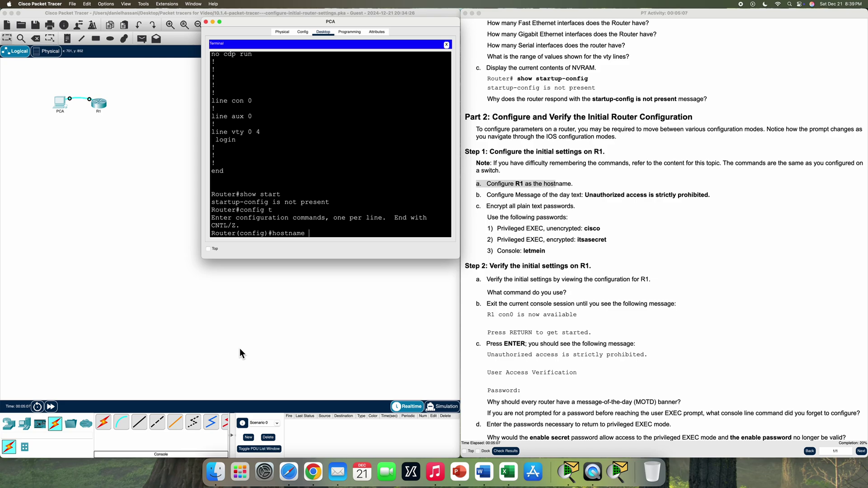
text(R1)
key(Return)
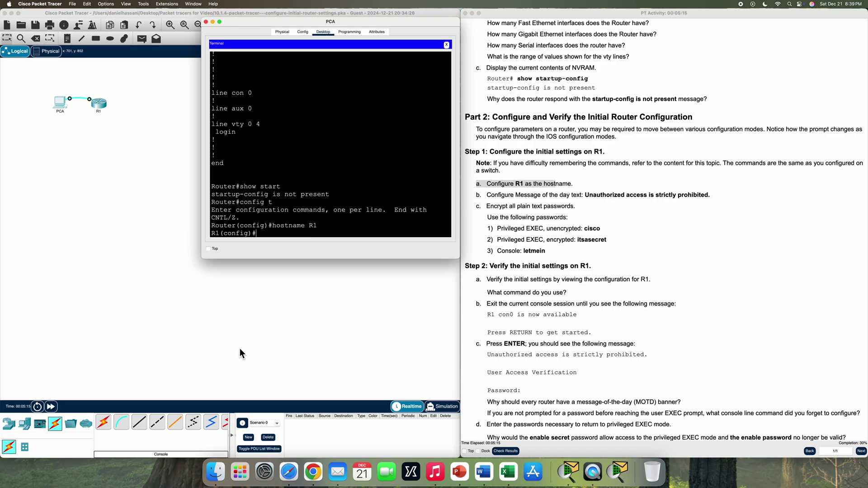
text(banner motd $)
Set the MOTD banner to 'Unauthorized access is strictly prohibited.' and type service password-encryption
drag(586, 197, 709, 198)
right_click(701, 200)
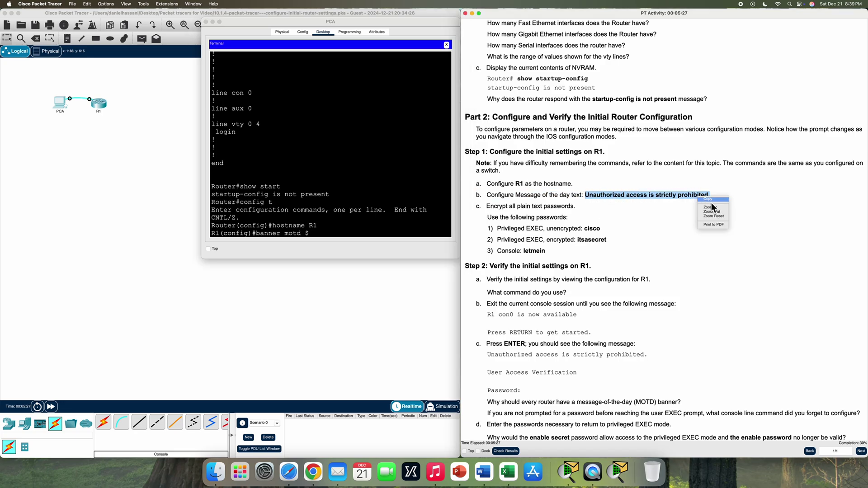
click(713, 229)
click(336, 237)
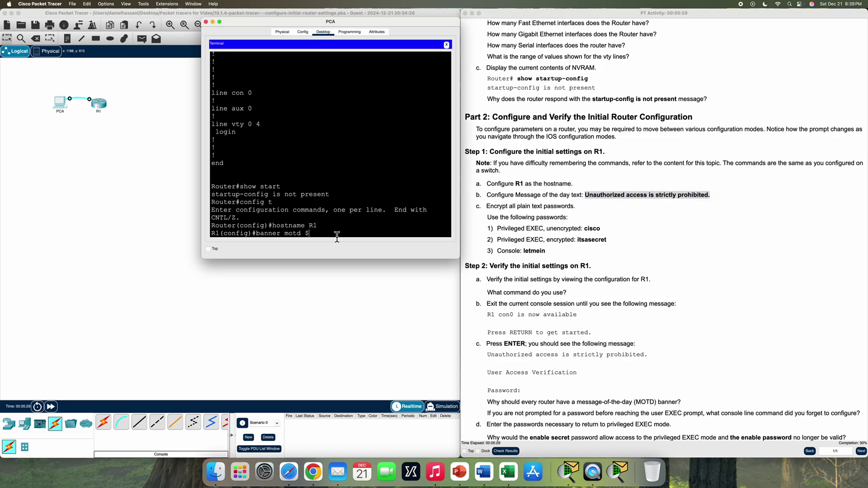
click(351, 242)
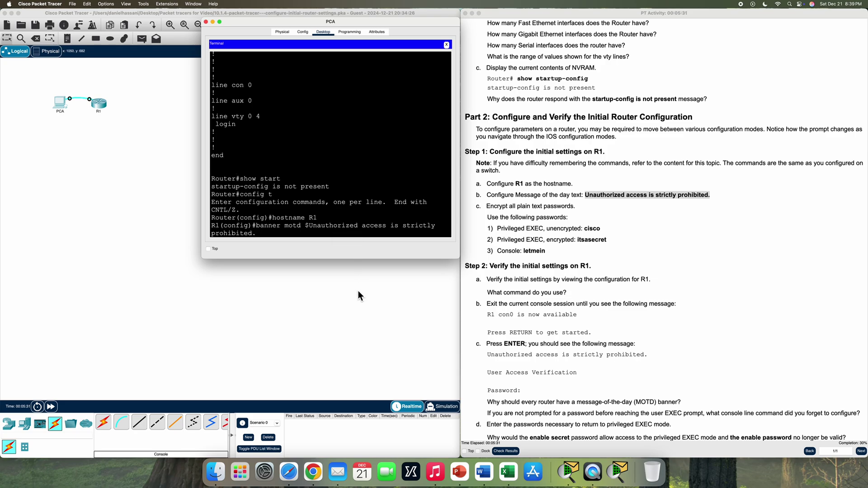
text($)
key(Return)
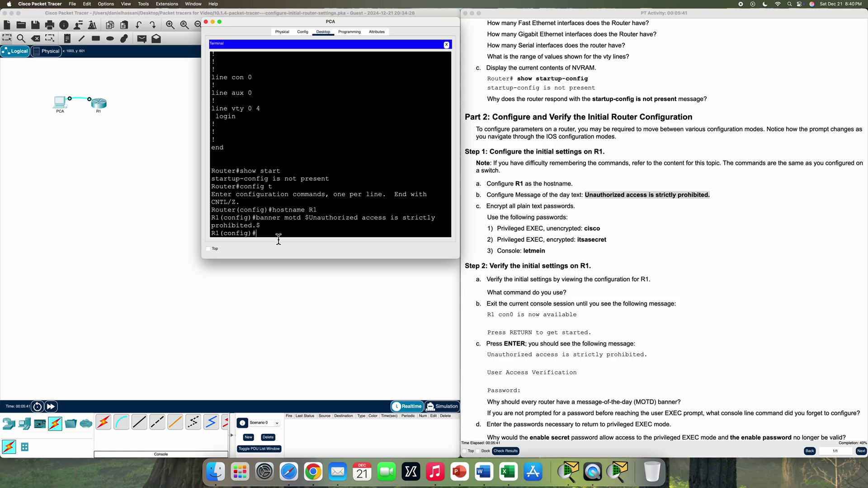
text(servic)
text(e password-encryption)
Enable password encryption, then set the lab's enable password and encrypted enable secret
key(Return)
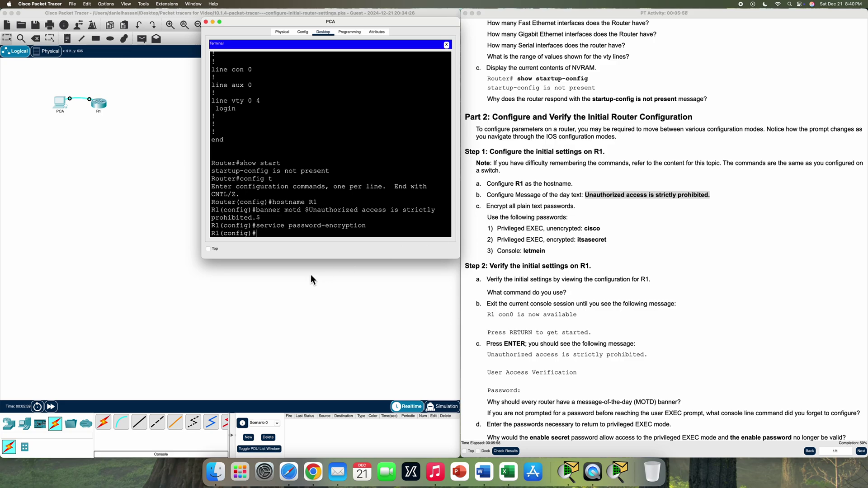
text(enable password cisco)
key(Return)
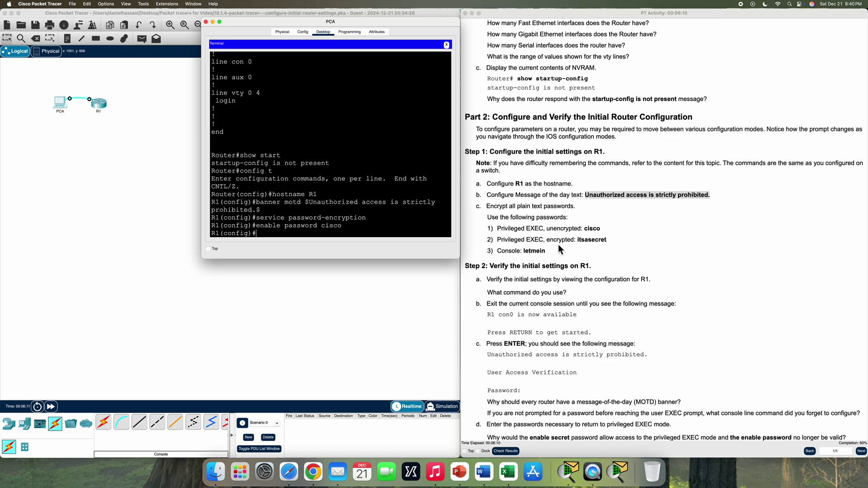
text(enable secret itsasecret)
key(Return)
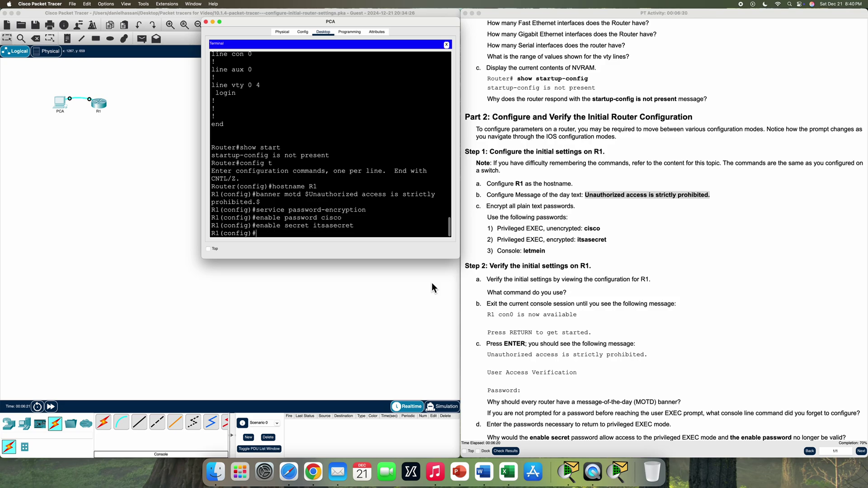
Protect console line 0 with the lab's console password and login, then exit to global configuration
drag(498, 252, 551, 257)
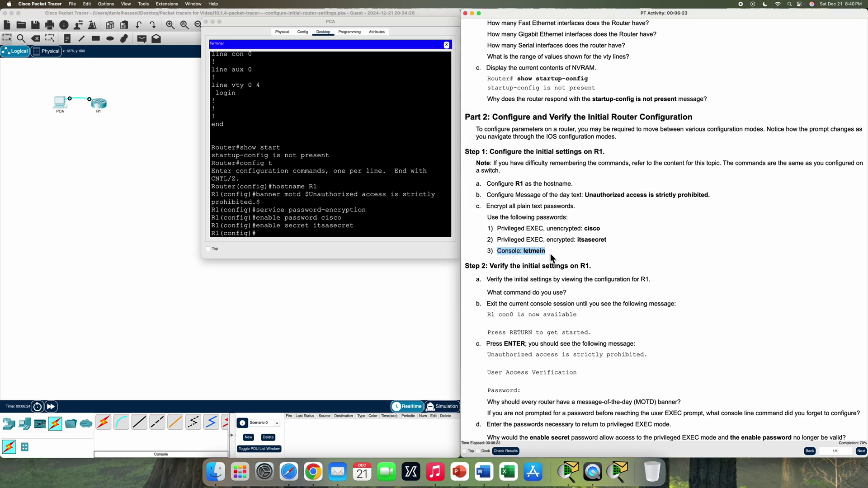
click(283, 234)
text(line console 0)
key(Return)
text(password letmein)
key(Return)
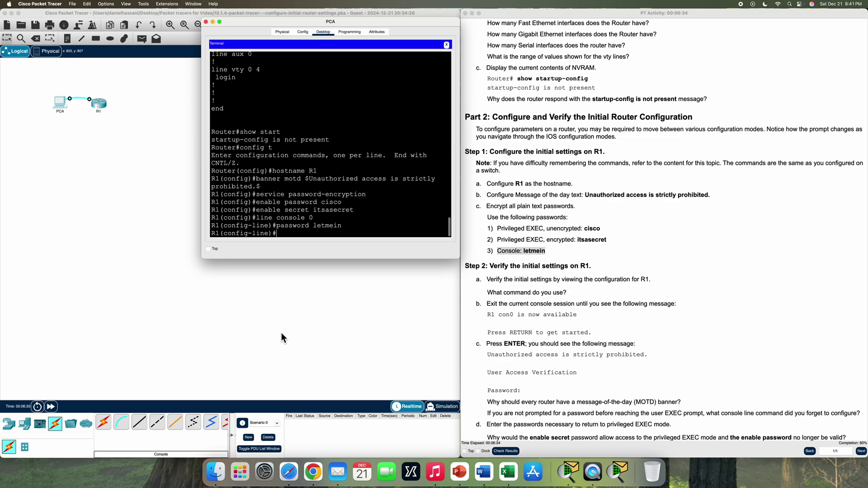
text(login)
key(Return)
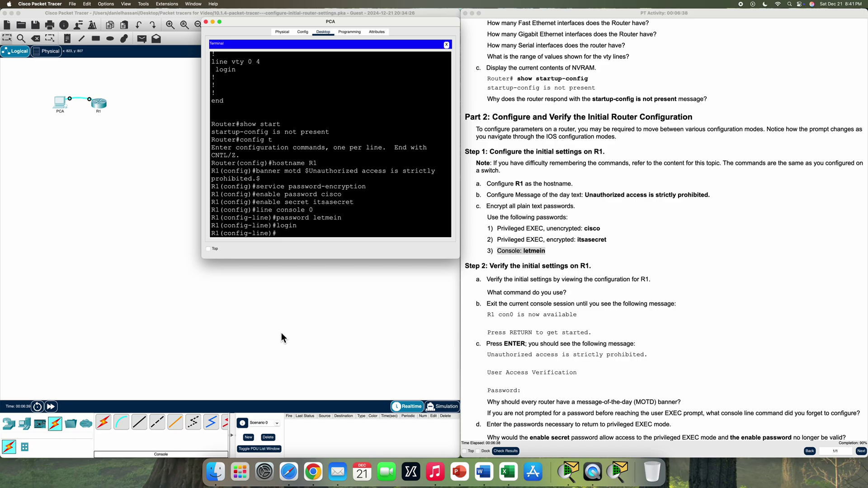
text(exit)
key(Return)
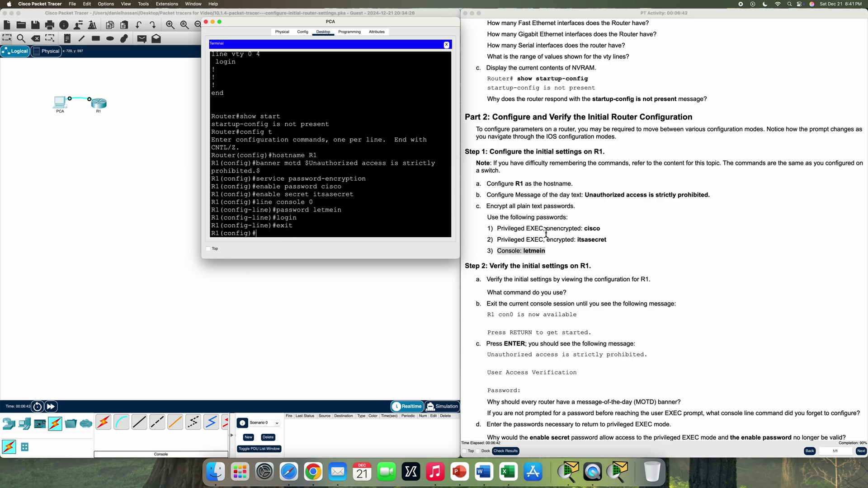
scroll(552, 240, down, 4)
scroll(552, 240, down, 2)
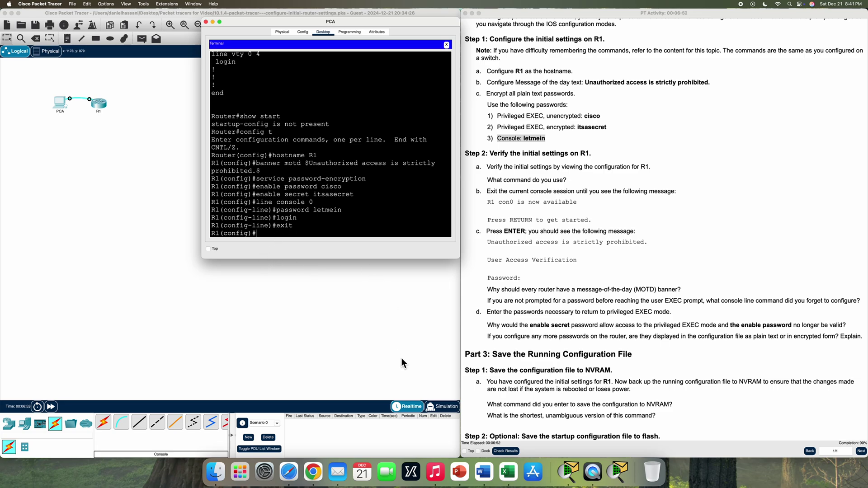
Leave global configuration and run show start at the R1# prompt
text(exit)
key(Return)
key(Return)
text(sh)
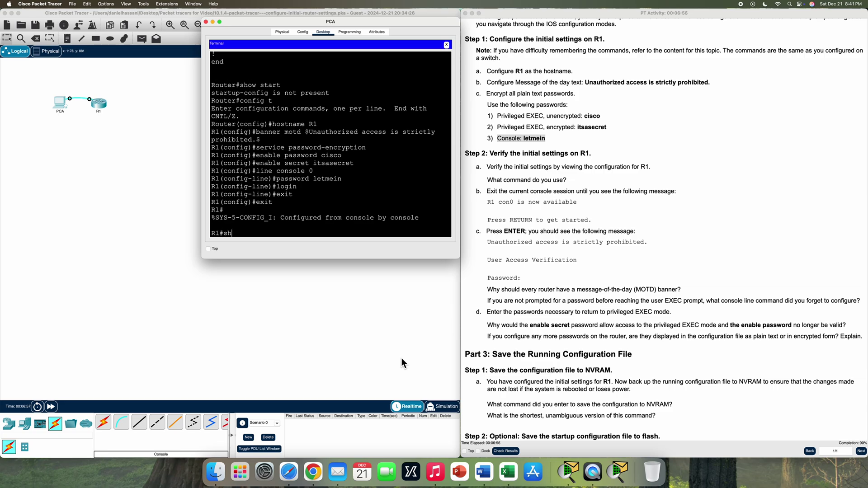
text(ow start)
key(Return)
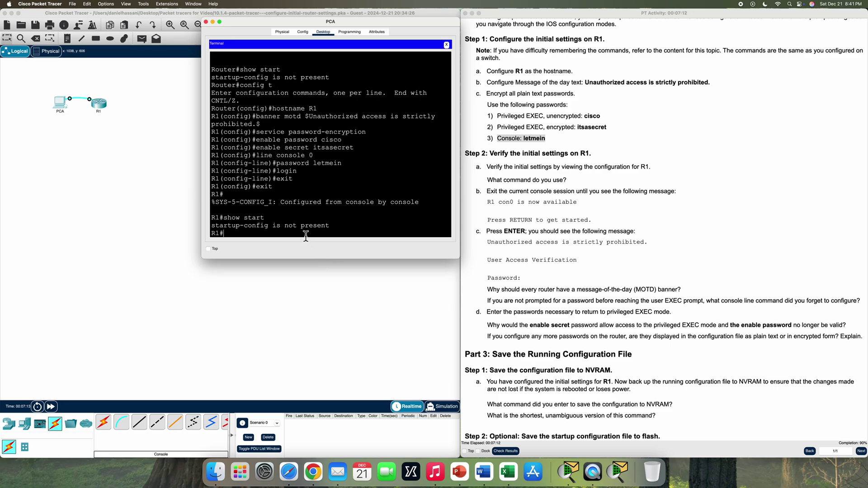
Page through R1's show run output to the end, checking the banner and encrypted password
text(show run)
key(Return)
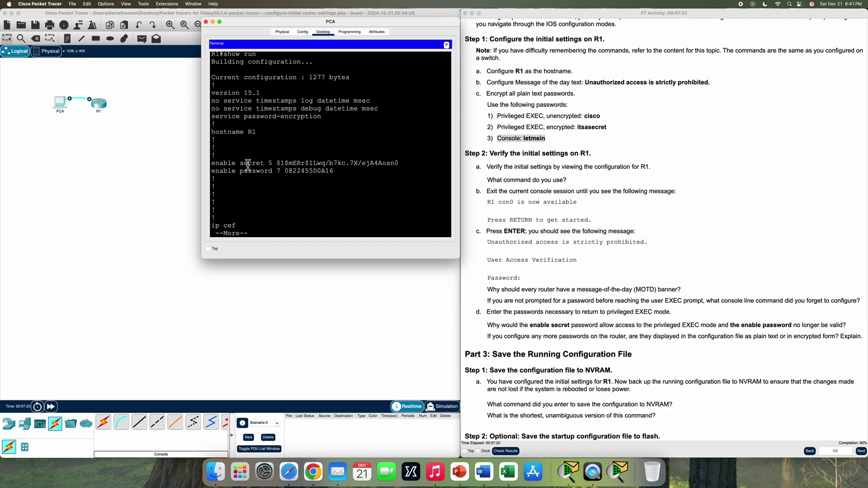
key(space)
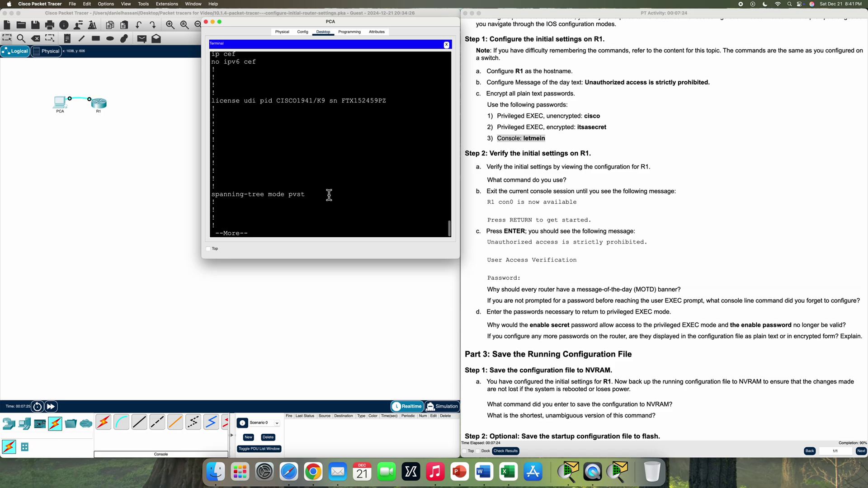
key(space)
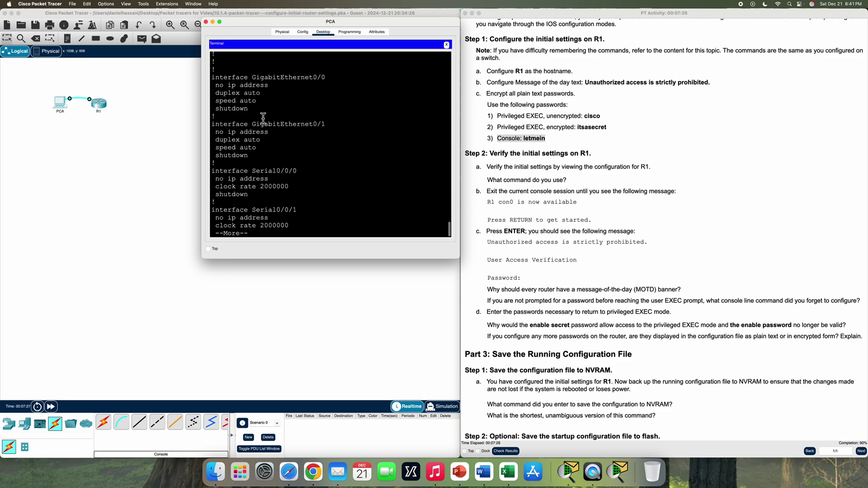
key(space)
key(space)
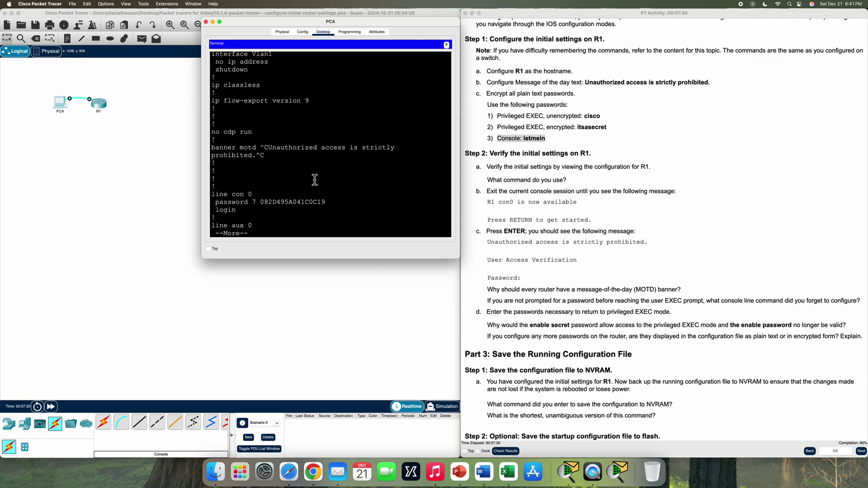
key(space)
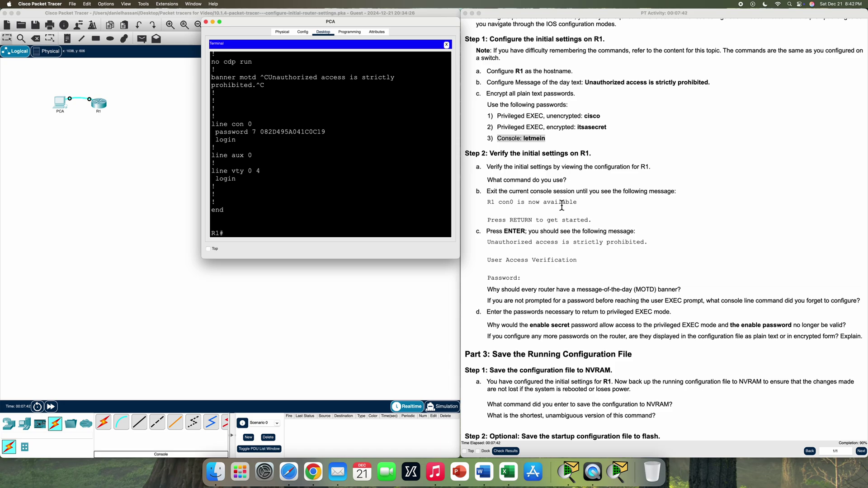
Exit R1's console session and log back in with the console password, showing the MOTD banner
text(exit)
key(Return)
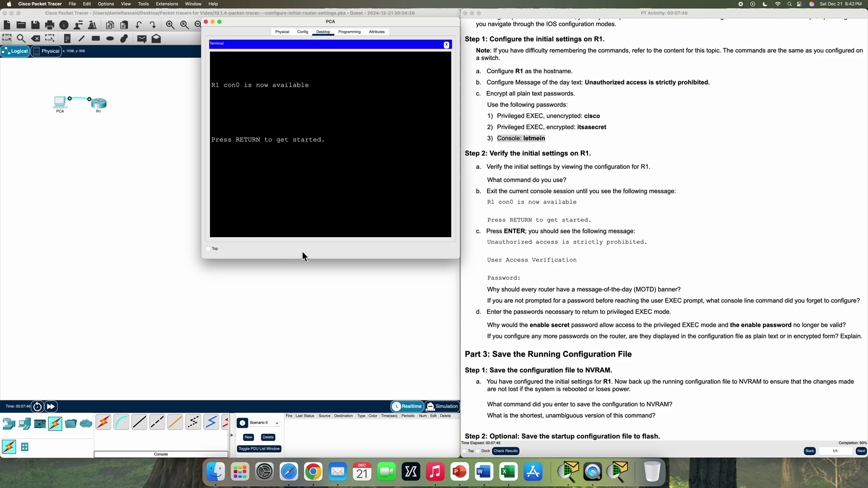
key(Return)
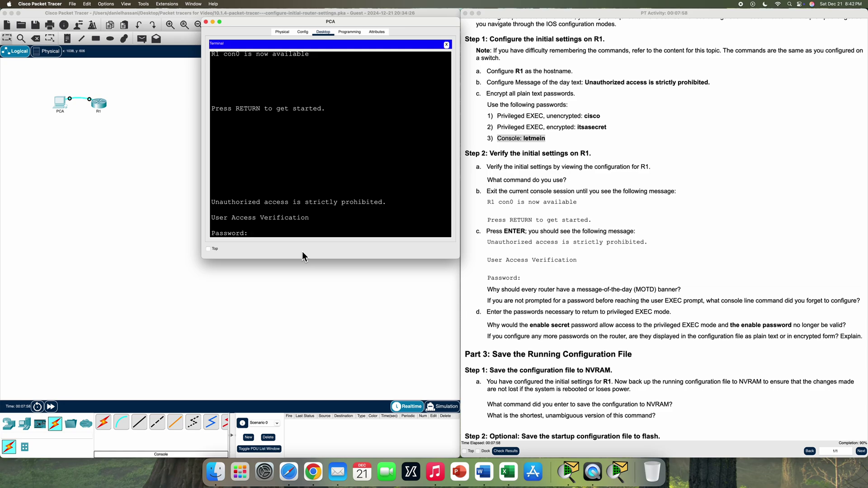
text(letmein)
key(Return)
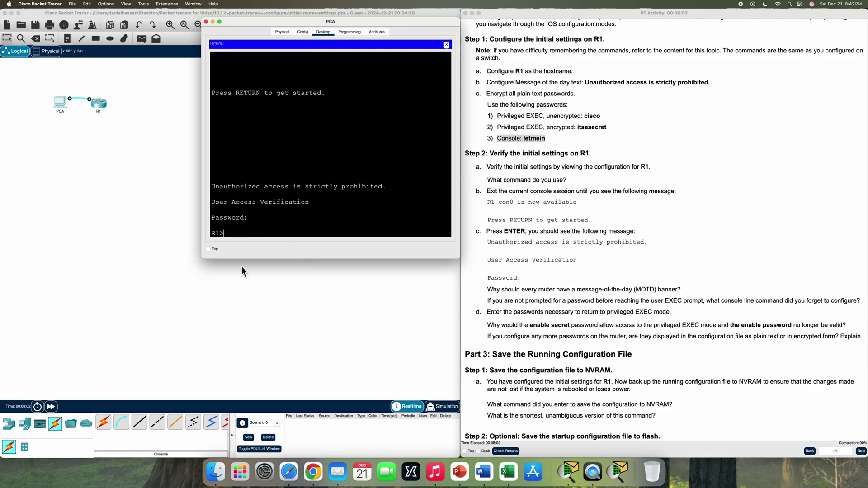
Enter privileged EXEC mode on R1 with enable and the enable secret password
text(enable)
key(Return)
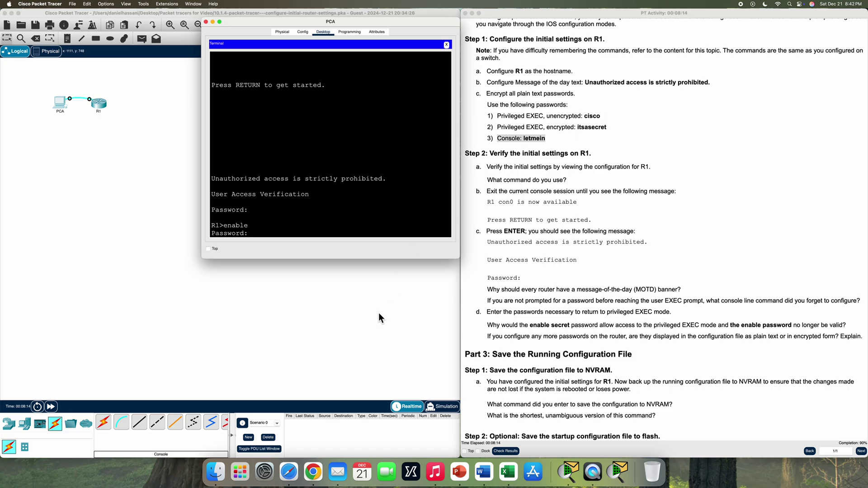
key(Return)
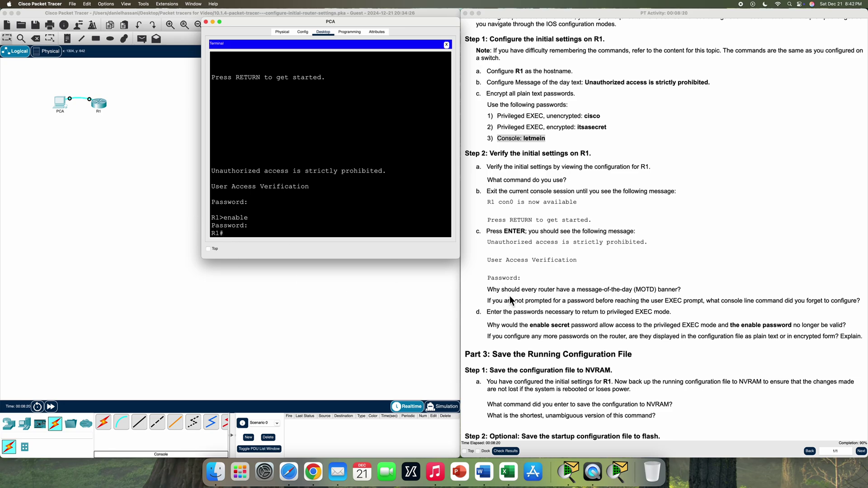
scroll(500, 297, down, 3)
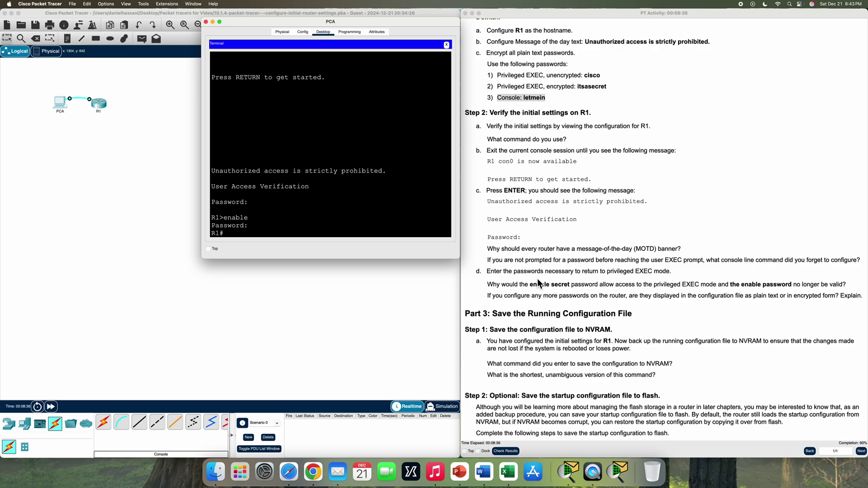
scroll(538, 281, down, 3)
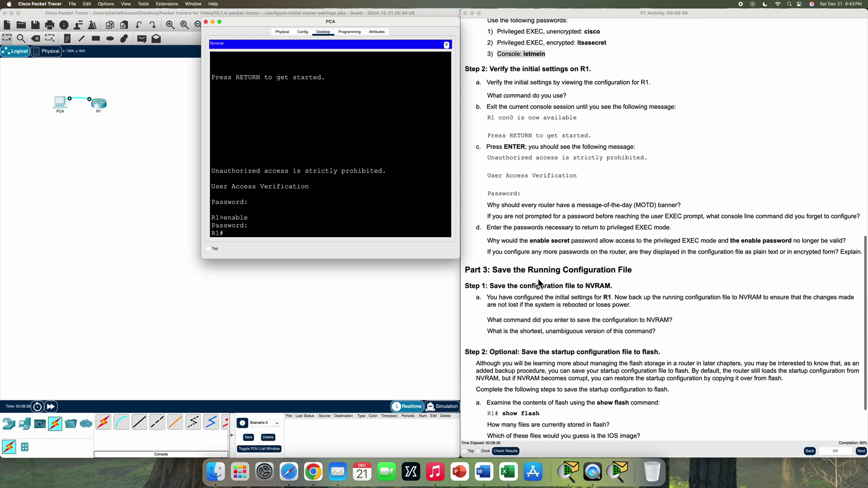
scroll(537, 283, down, 2)
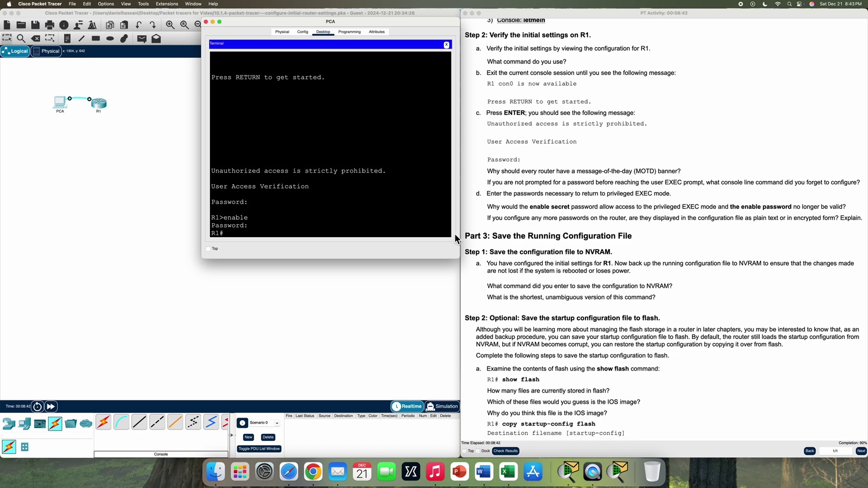
scroll(492, 218, down, 1)
scroll(495, 219, down, 2)
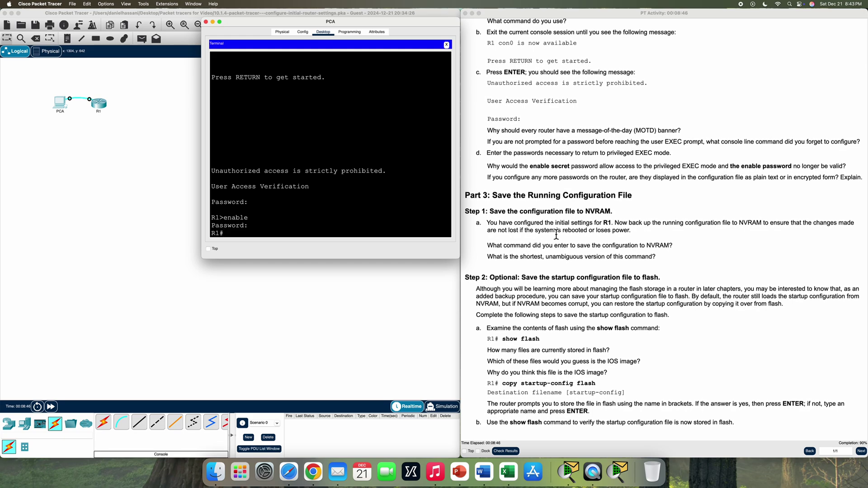
scroll(537, 203, up, 1)
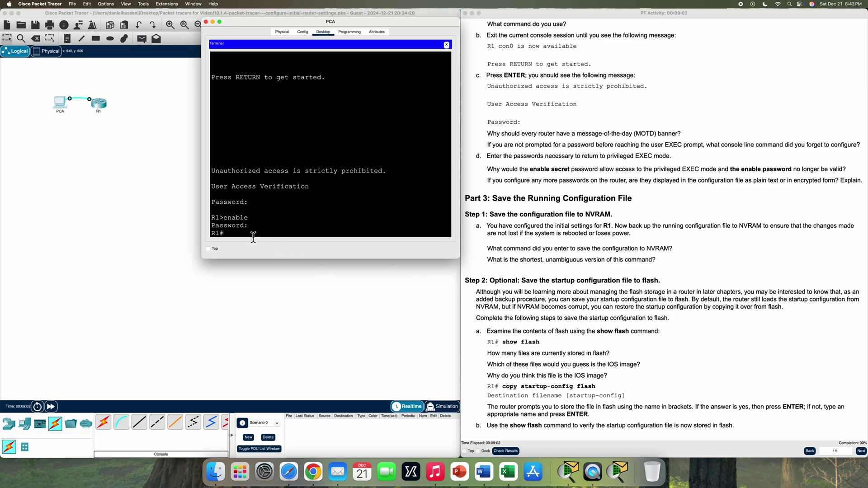
Run copy run start to write R1's running configuration to NVRAM as startup-config
text(cop)
text(y run start)
key(Return)
key(Return)
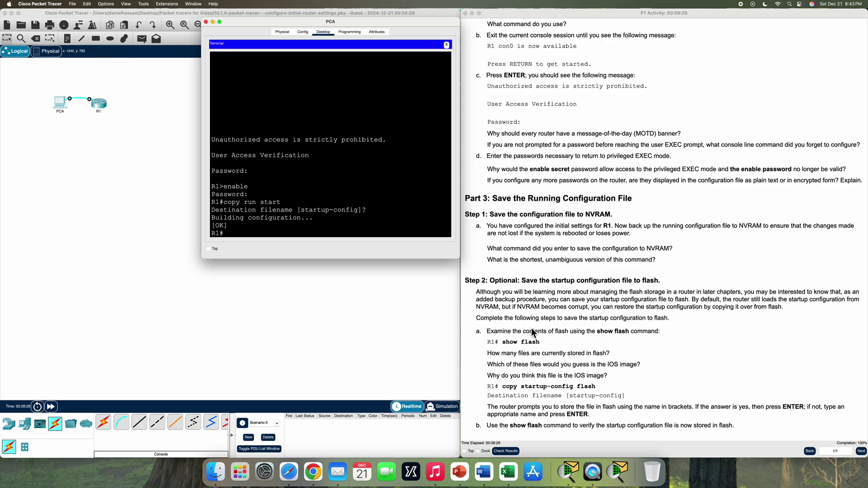
Page through R1's startup configuration with show start, then list flash with show flash
text(show start)
key(Return)
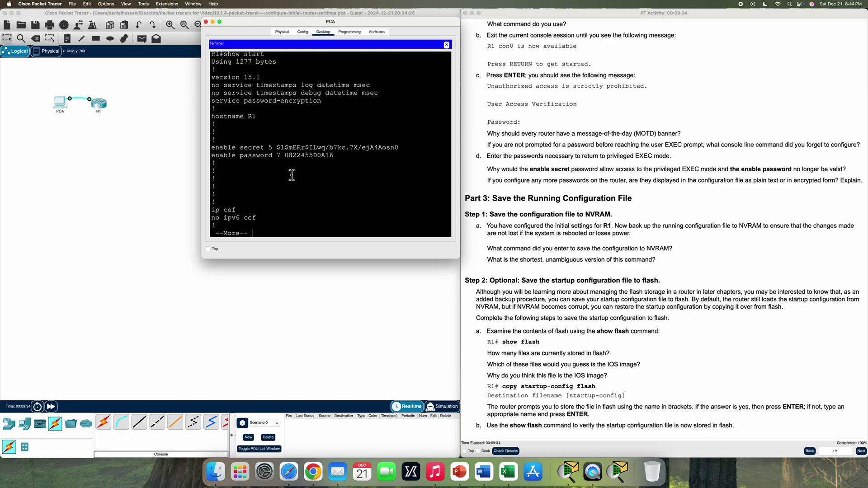
scroll(294, 179, down, 1)
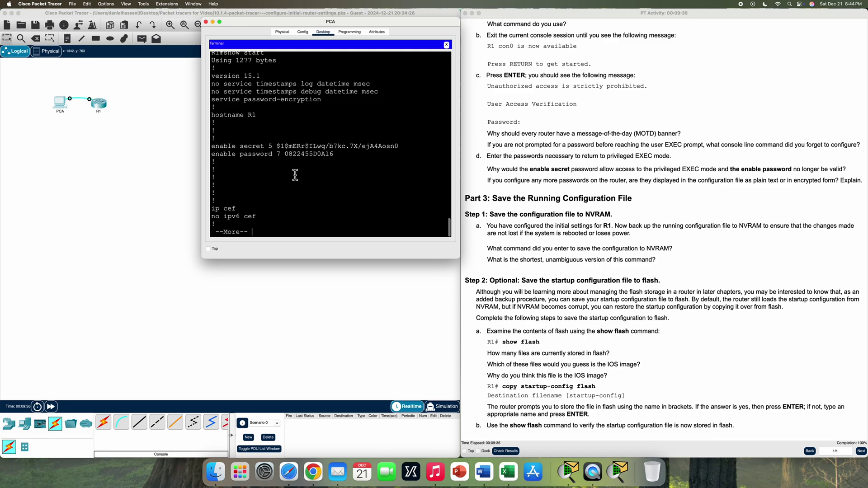
key(space)
key(space)
key(space)
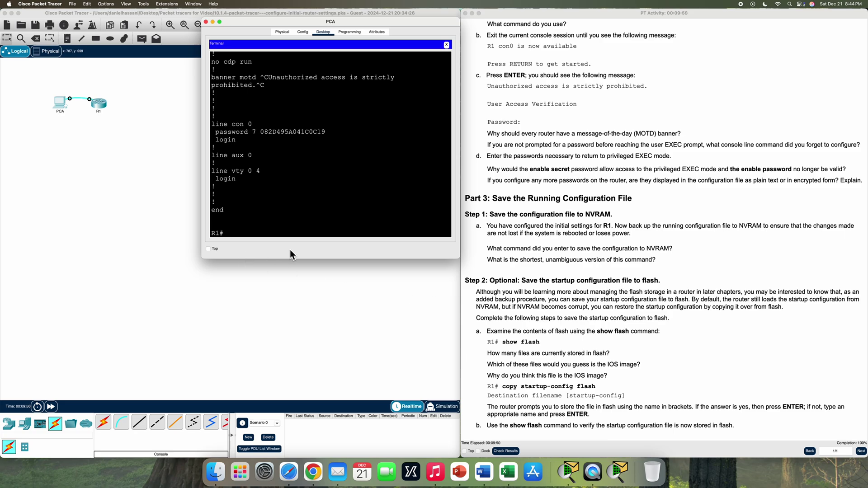
text(show flash)
key(Return)
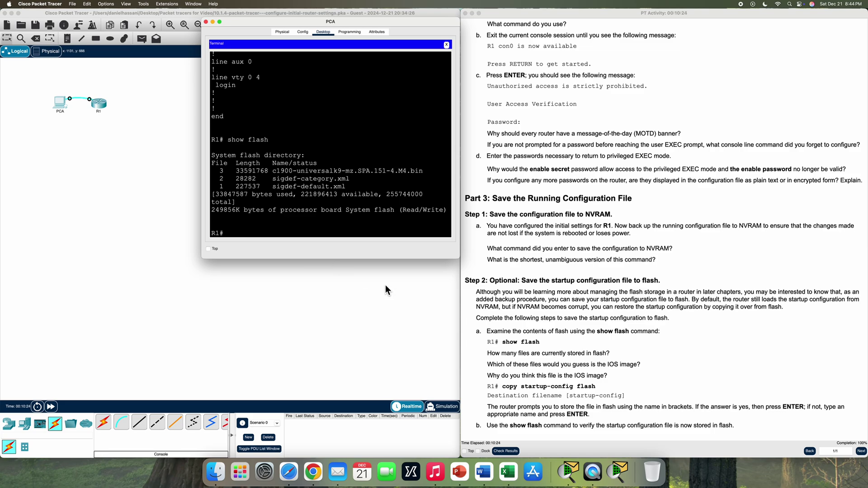
Copy R1's startup configuration to flash under the default filename startup-config
text(copy start flash)
key(Return)
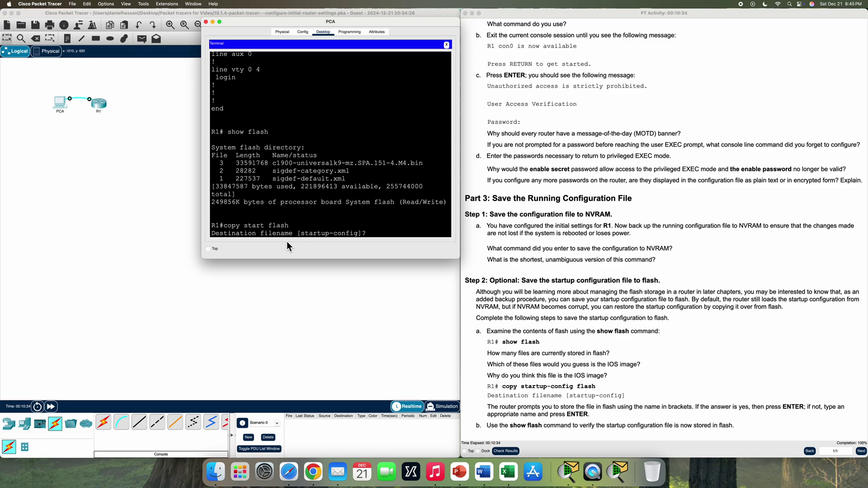
key(Return)
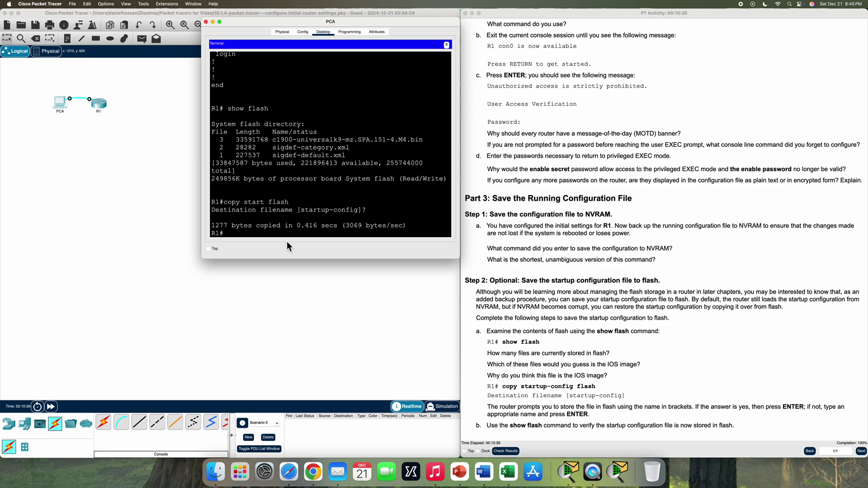
Run show flash to confirm the 1277-byte startup-config is listed as a fourth file
text(show flash)
key(Return)
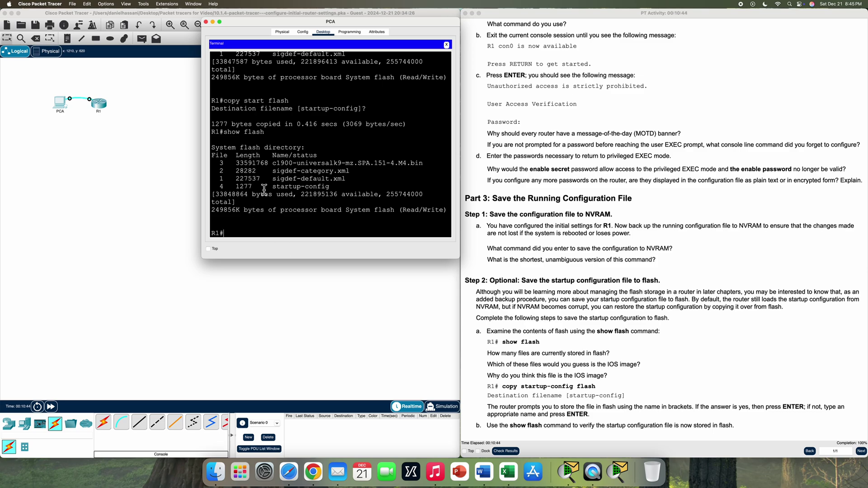
scroll(602, 318, down, 1)
scroll(602, 319, down, 5)
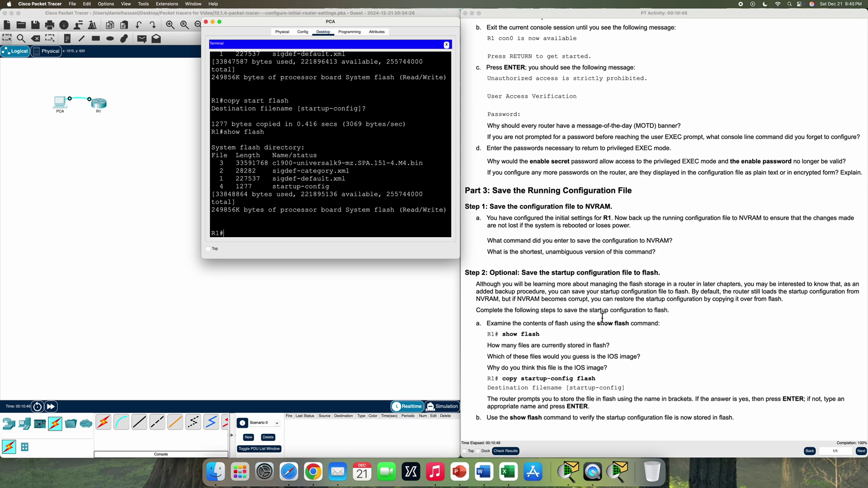
scroll(602, 317, up, 5)
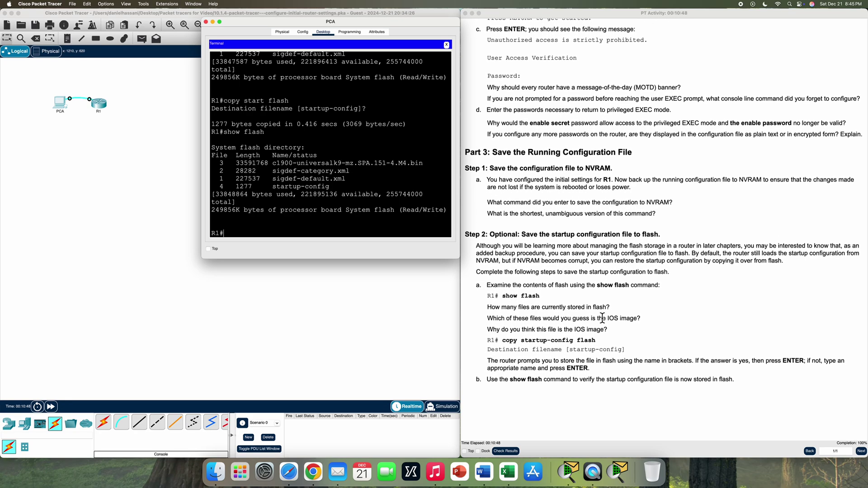